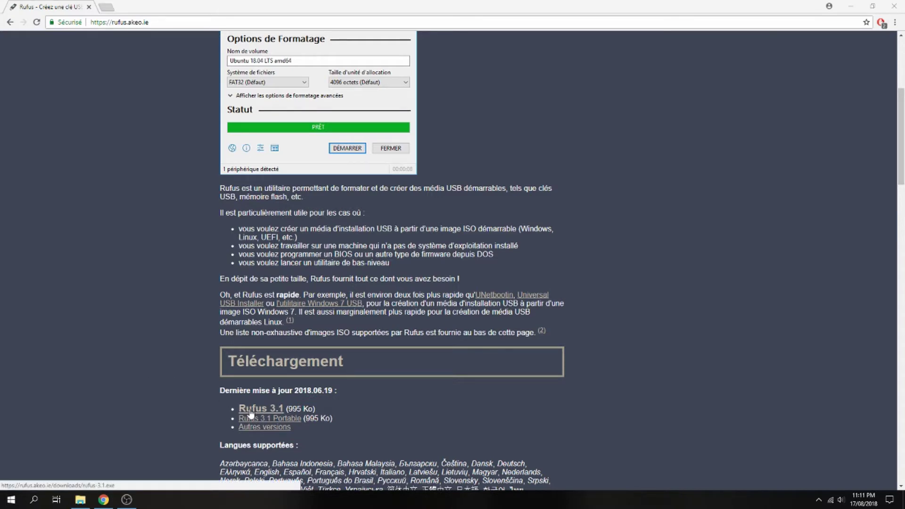
scroll(167, 387, up, 3)
scroll(175, 355, down, 2)
scroll(165, 350, down, 3)
- Download the Rufus 3.1 installer (rufus-3.1.exe) from the Téléchargement section
click(263, 362)
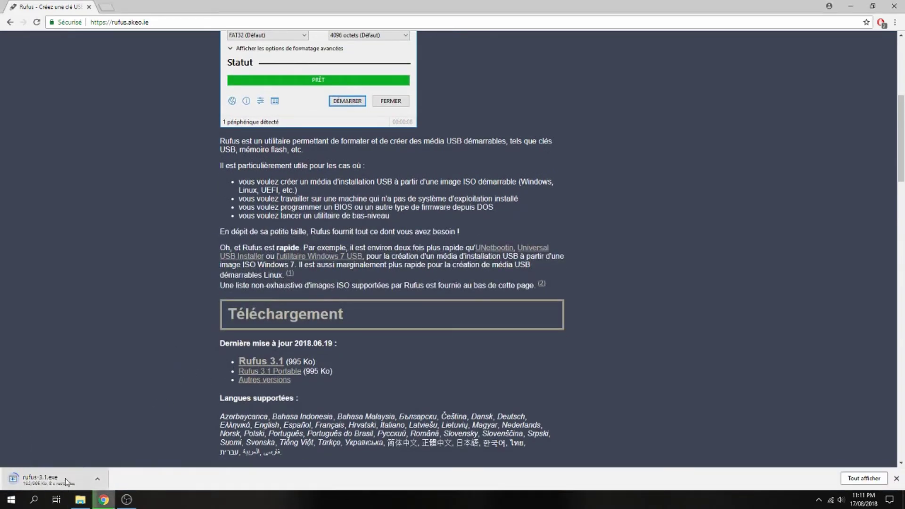
- Quick-format the WIN10_PRO_V (E:) drive under Ce PC as FAT32, confirming the erase
click(80, 499)
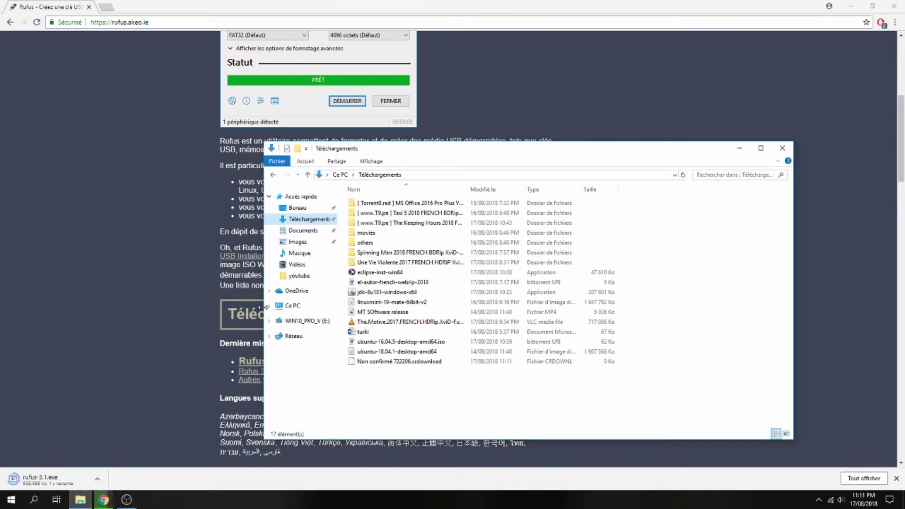
click(305, 307)
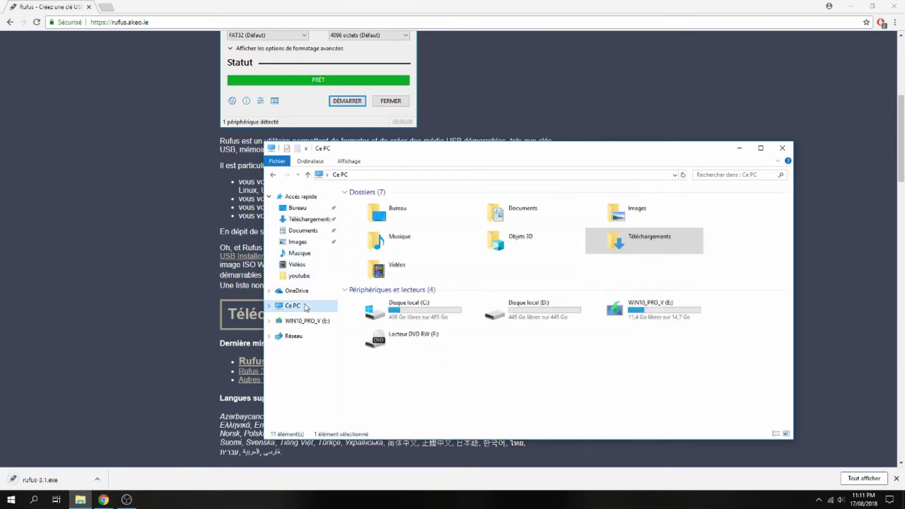
click(637, 310)
right_click(636, 310)
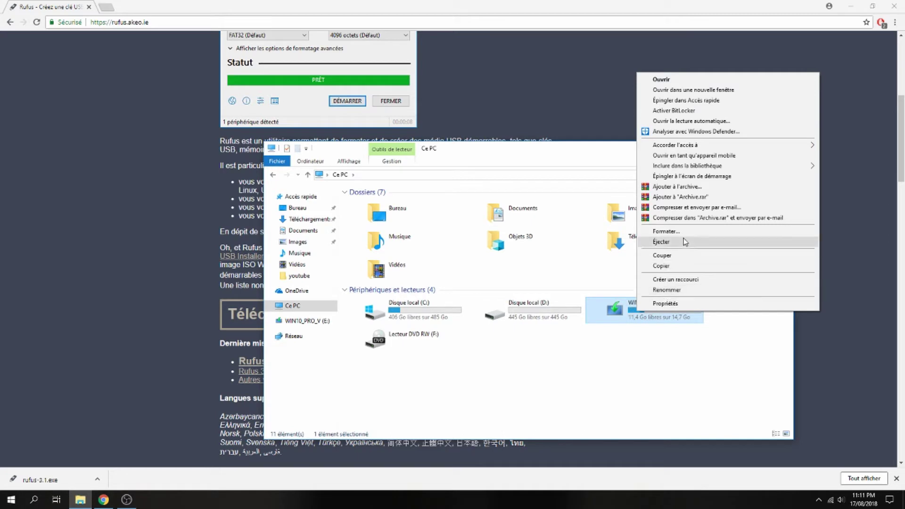
click(668, 233)
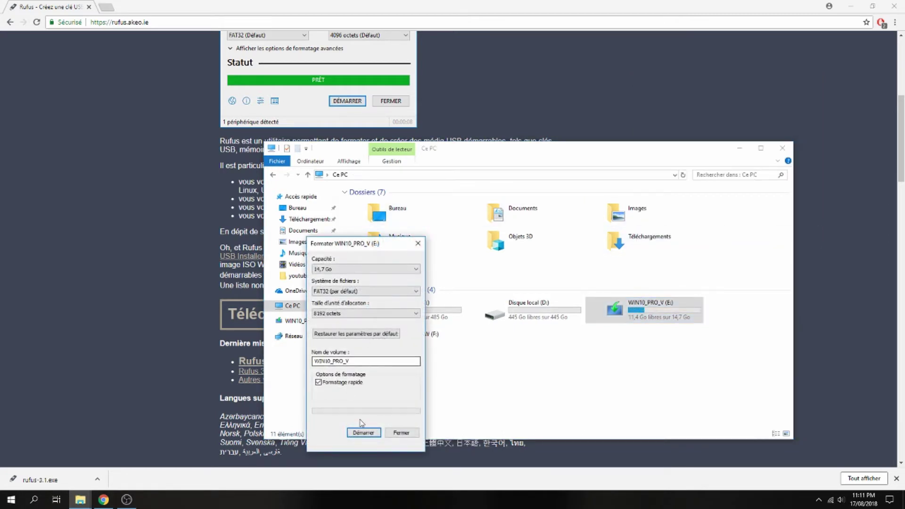
click(363, 432)
click(495, 250)
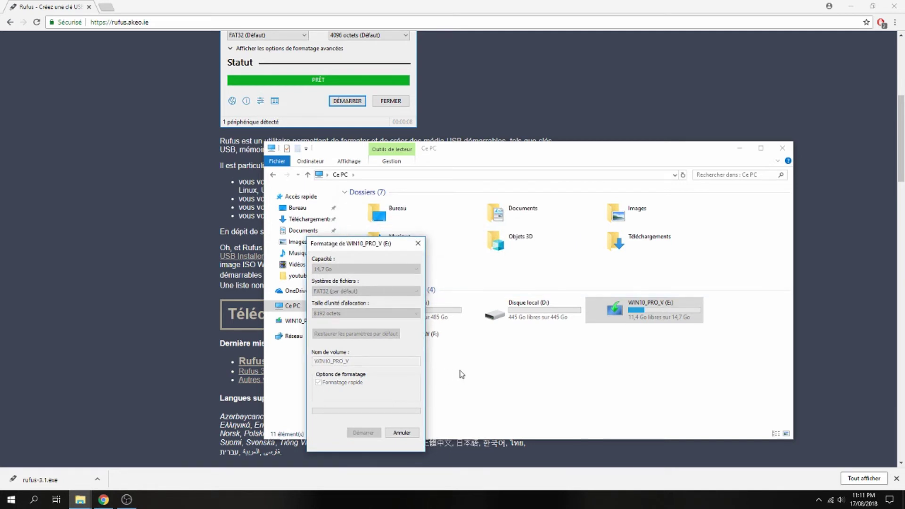
click(495, 249)
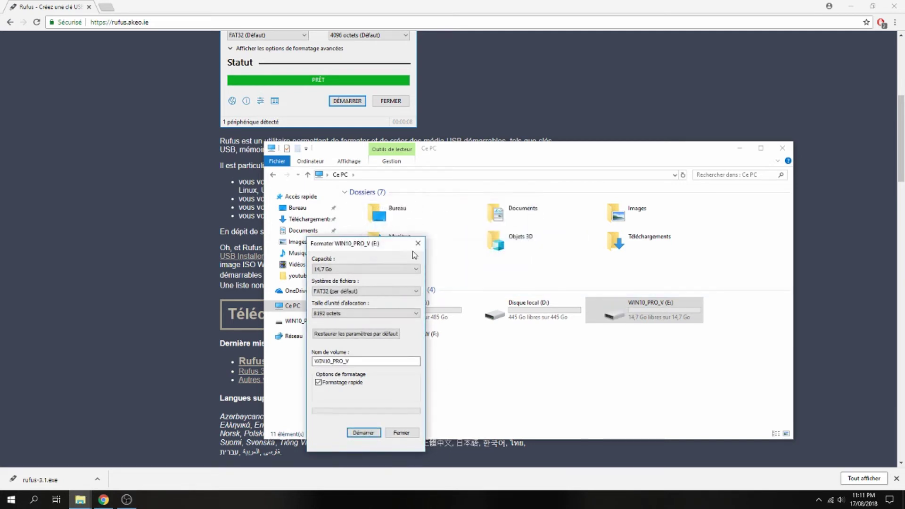
- Close the format dialog and File Explorer, then run rufus-3.1.exe from the download bar
click(418, 245)
click(781, 148)
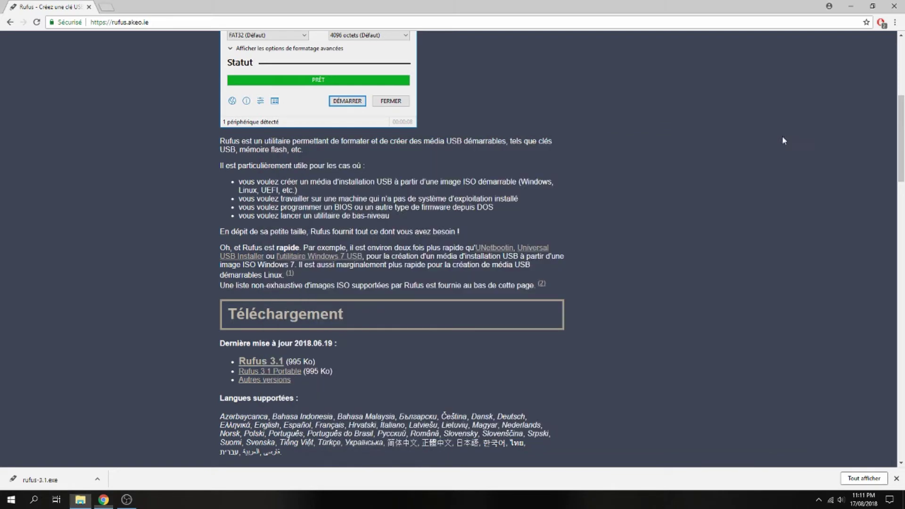
click(65, 478)
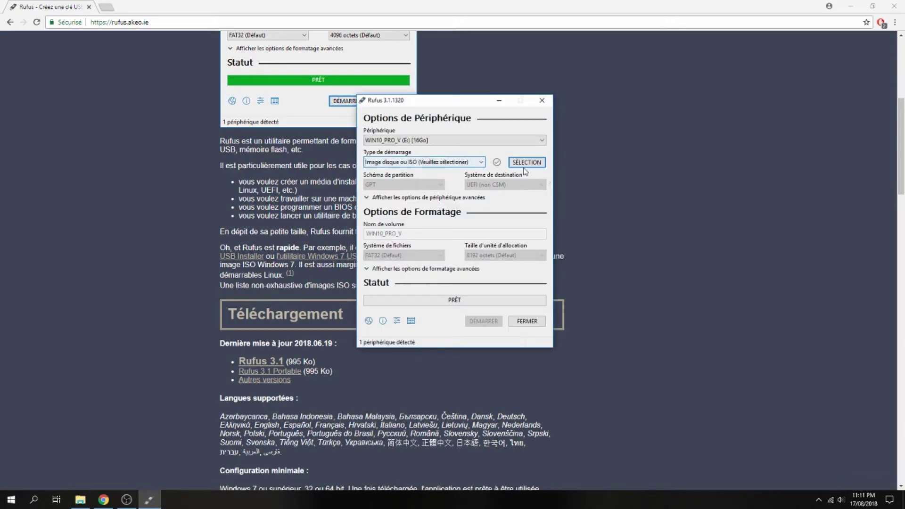
- Load linuxmint-19-mate-64bit-v2 from Téléchargements as the Rufus boot image
click(525, 167)
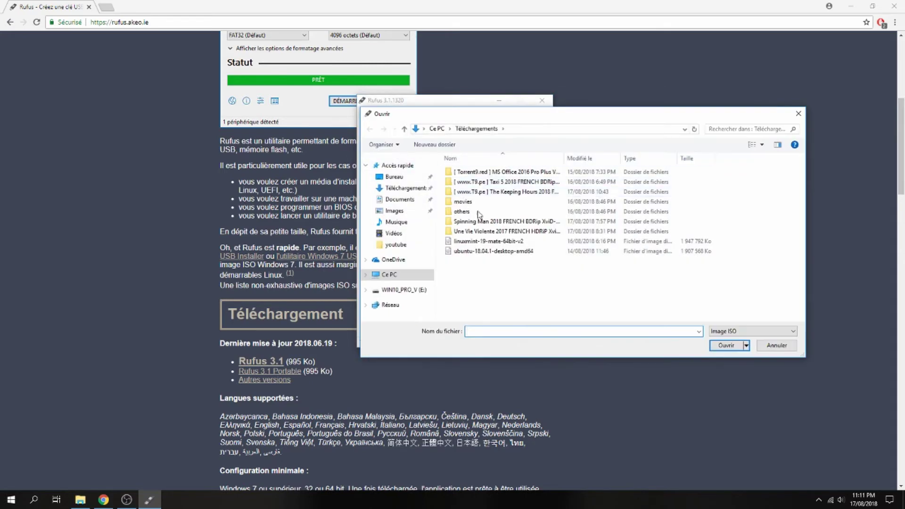
click(467, 244)
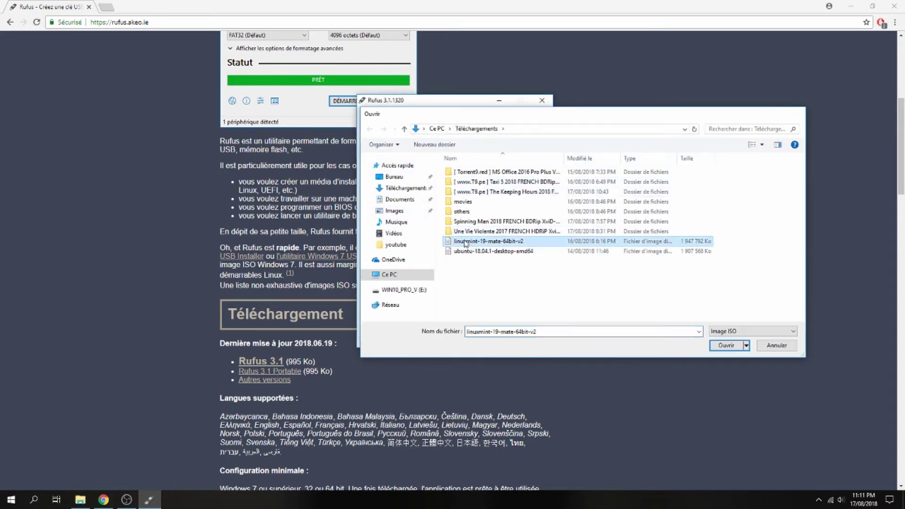
double_click(466, 244)
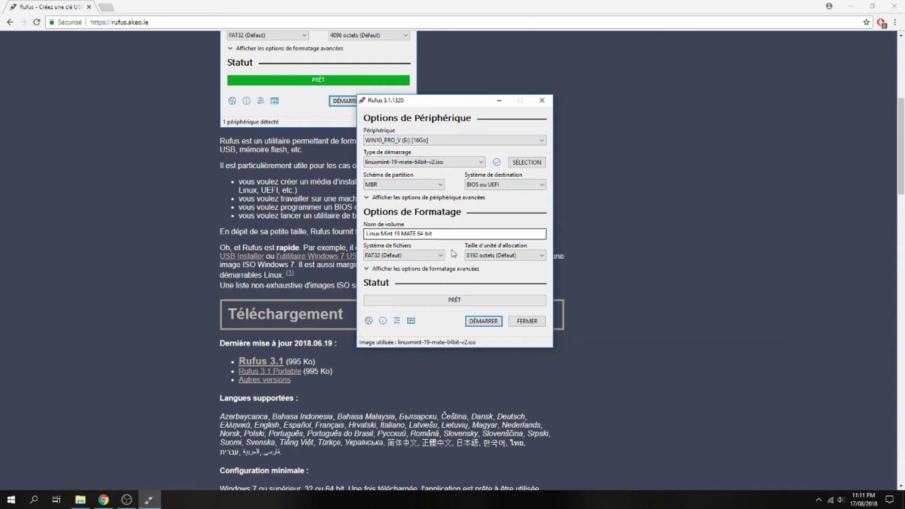
- Write the image in ISO image mode, accepting the data-erasure warning
click(484, 322)
click(480, 314)
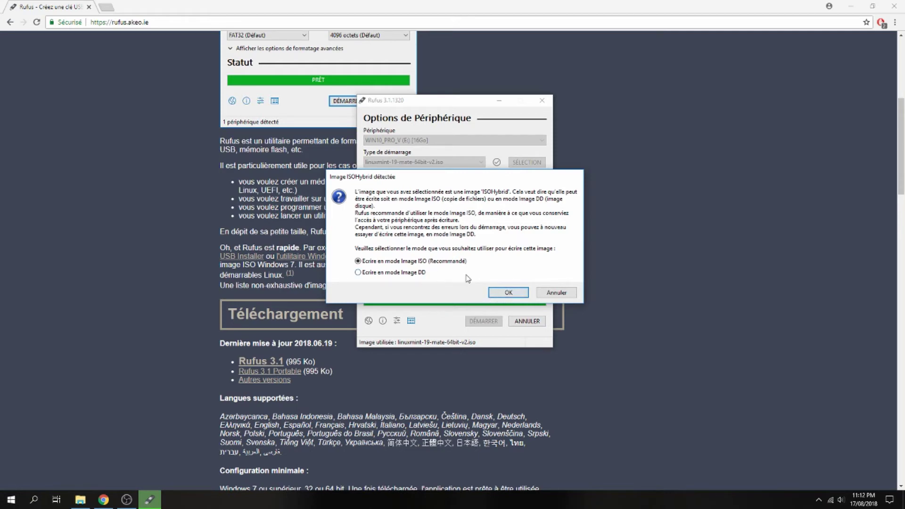
click(500, 295)
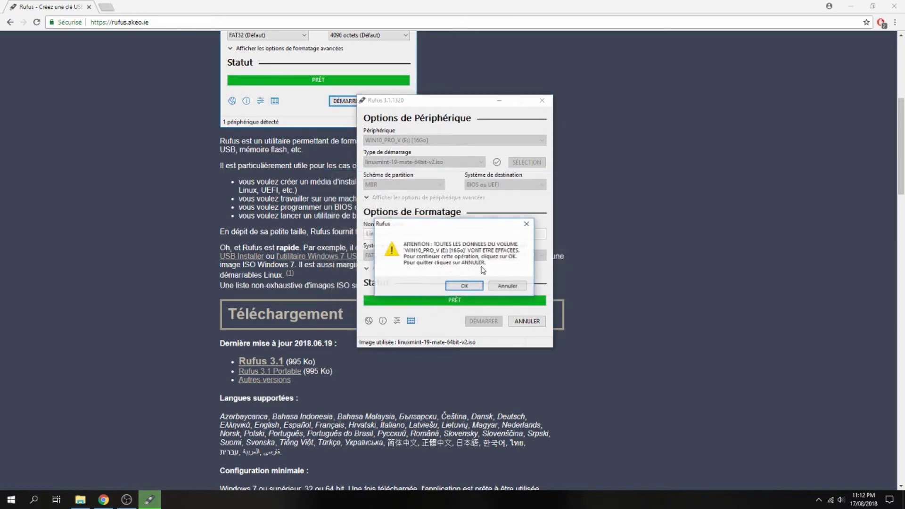
click(463, 285)
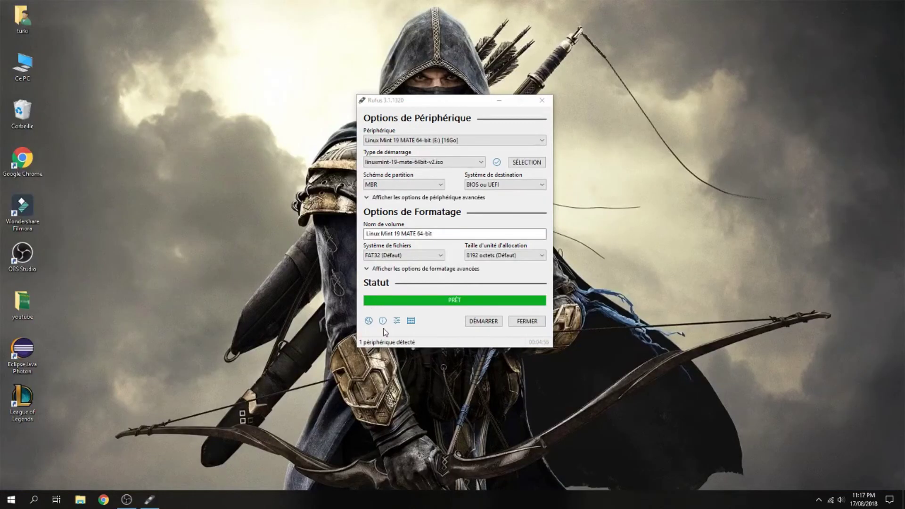
- Close Rufus, browse the Linux Mint files on Lecteur USB (E:), then close Explorer
click(527, 322)
double_click(23, 65)
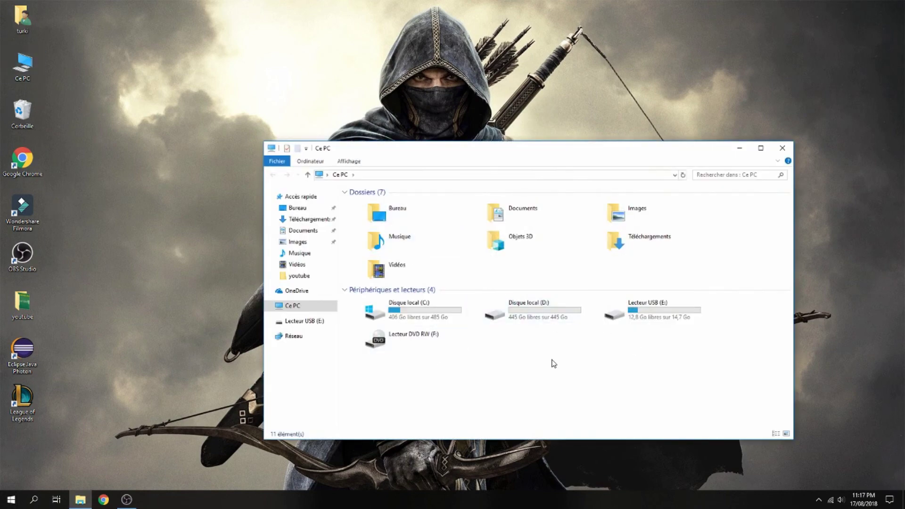
right_click(554, 361)
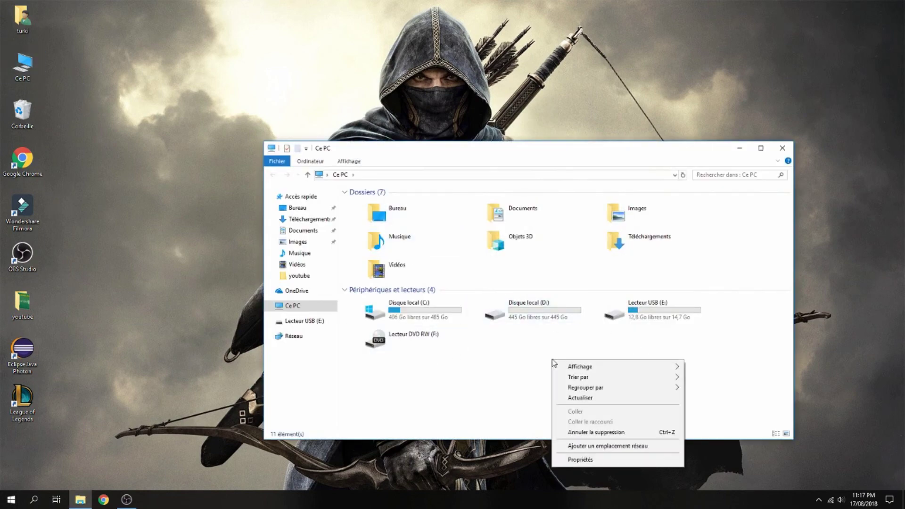
click(648, 325)
double_click(649, 325)
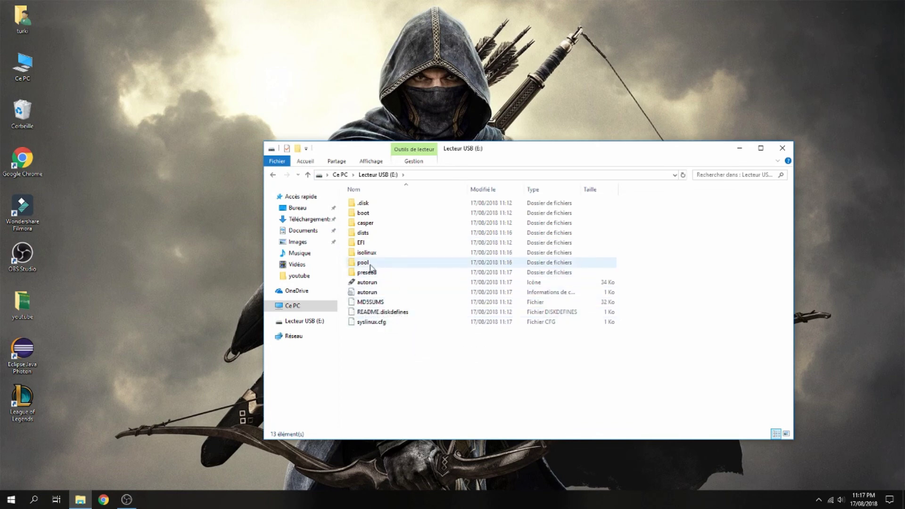
click(273, 175)
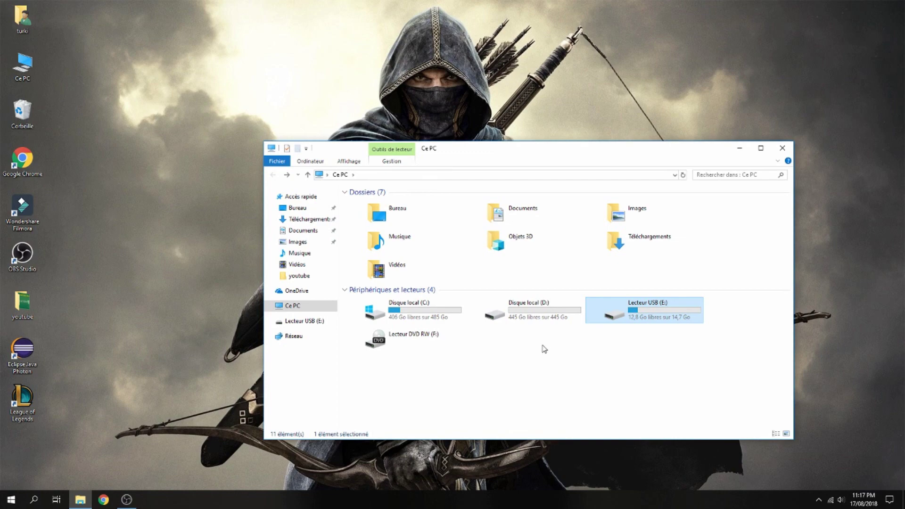
click(782, 148)
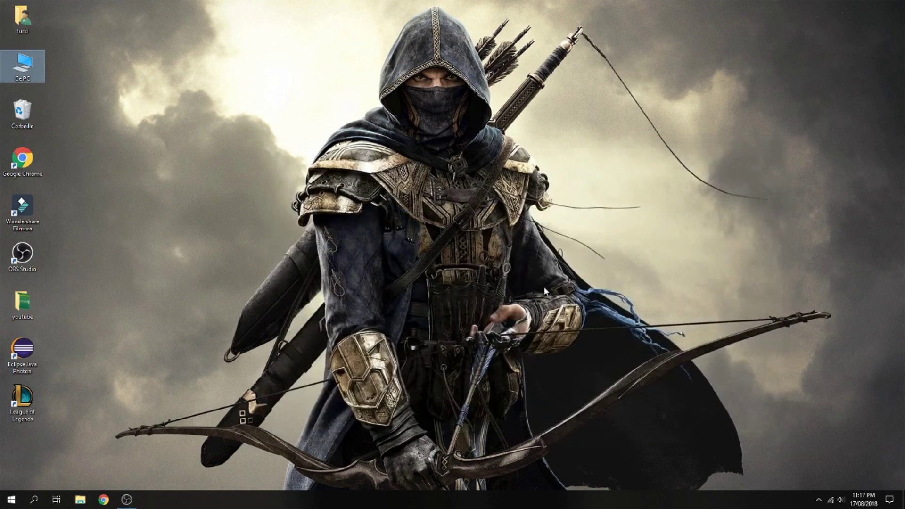